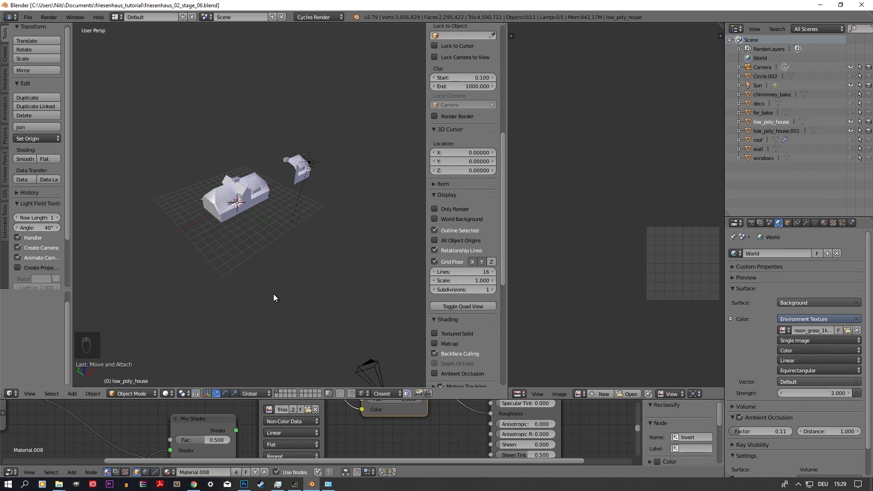
Select low_poly_house.001, then zoom in and orbit around it for a close look
middle_click_drag(332, 271, 258, 246)
scroll(242, 241, "up", 4)
right_click(206, 230)
scroll(298, 277, "up", 3)
middle_click_drag(298, 277, 270, 161)
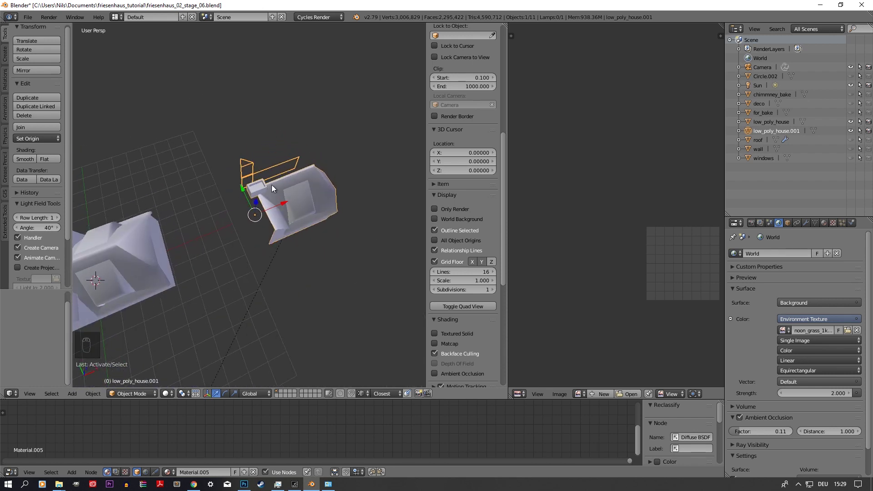
Switch low_poly_house.001 into Edit Mode and bring its UV layout into view
middle_click_drag(312, 276, 269, 182)
key("Tab")
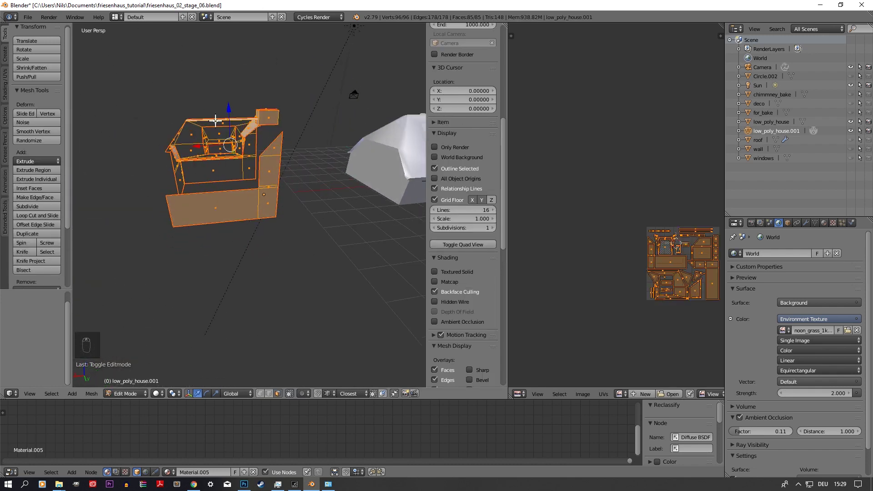
middle_click_drag(274, 214, 259, 205)
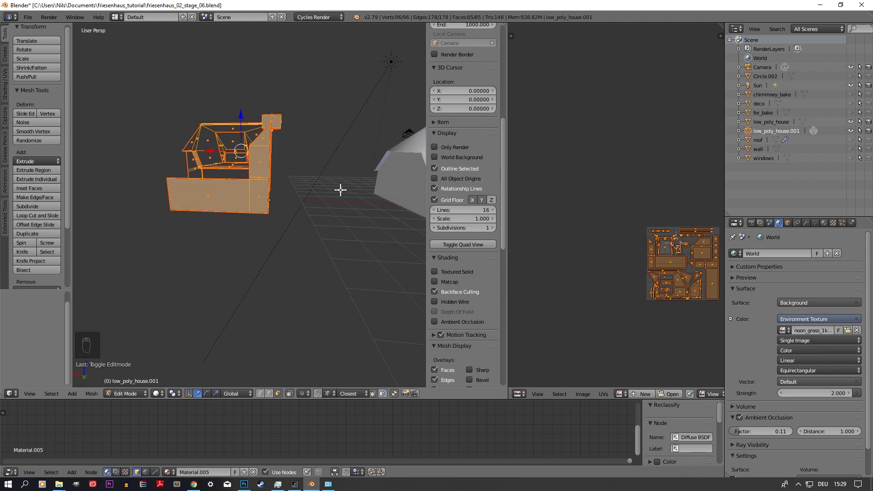
middle_click_drag(655, 304, 614, 326)
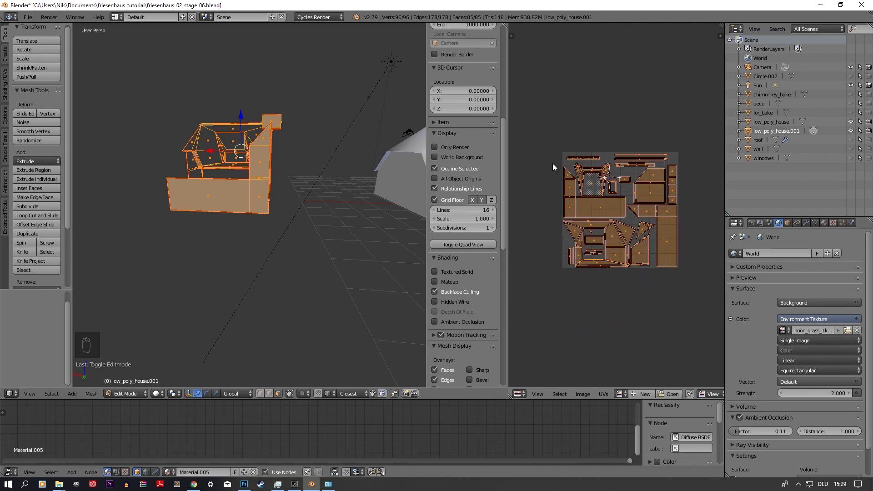
Deselect all mesh elements and inspect the house roof from above
key("a")
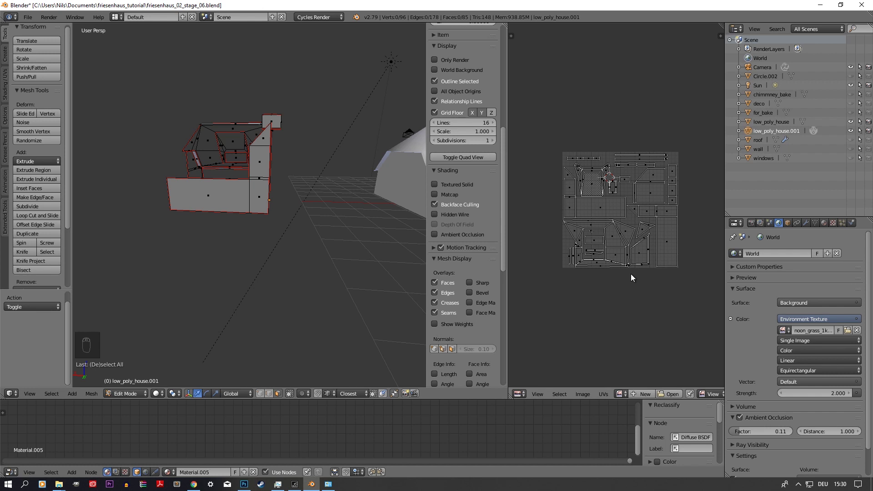
scroll(600, 257, "up", 4)
scroll(633, 252, "down", 2)
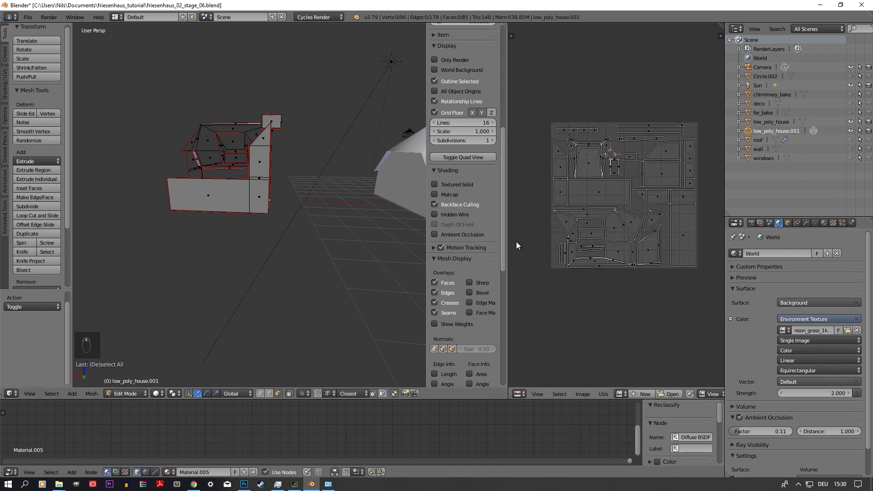
middle_click_drag(154, 217, 336, 219)
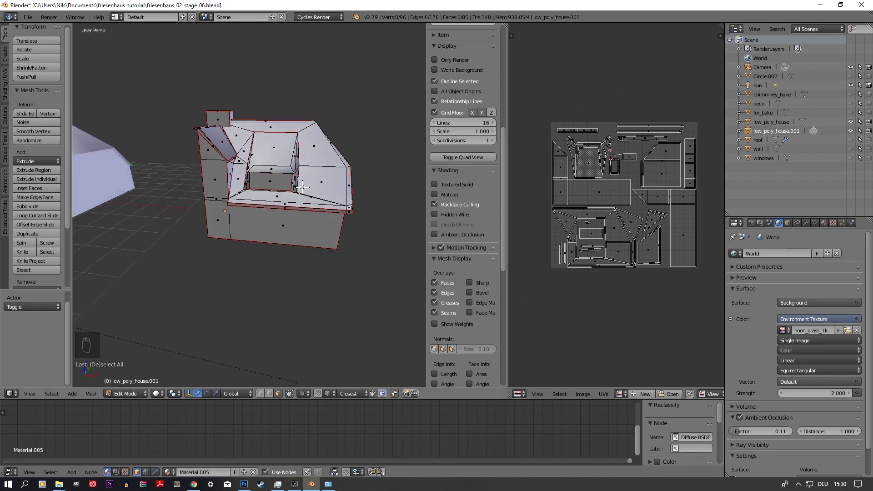
middle_click_drag(288, 209, 277, 234)
Return to Object Mode and set viewport shading to Rendered
scroll(306, 238, "down", 3)
key("Tab")
scroll(288, 220, "down", 4)
scroll(294, 227, "up", 5)
left_click(165, 394)
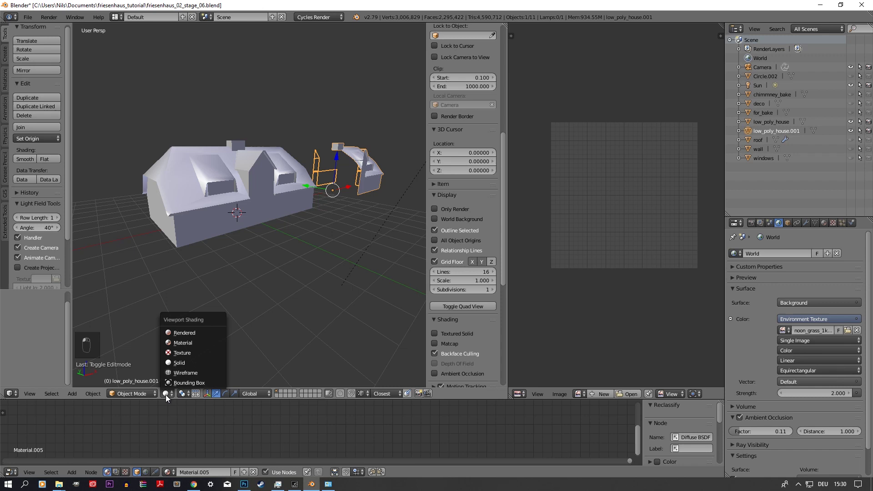
left_click(188, 333)
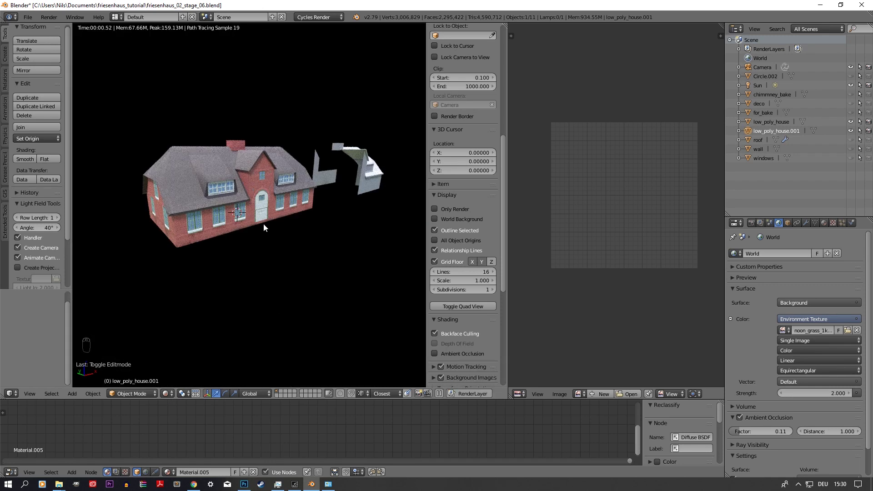
Inspect the textured house in the rendered preview, then set viewport shading back to Solid
scroll(302, 254, "up", 4)
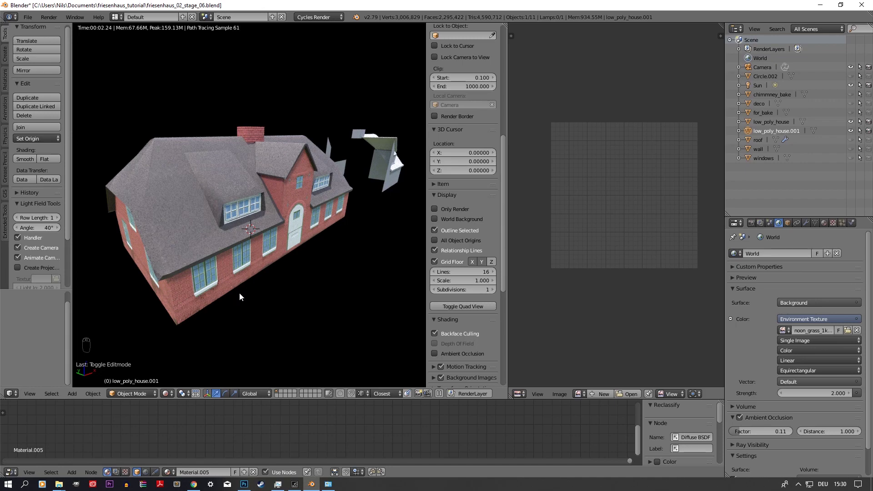
scroll(257, 272, "up", 4)
middle_click_drag(162, 214, 247, 214)
scroll(246, 214, "up", 5)
scroll(265, 277, "down", 5)
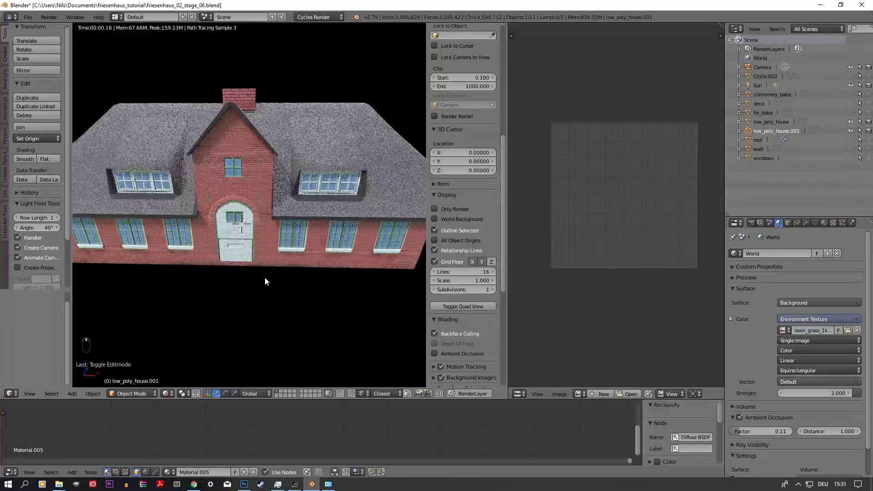
middle_click_drag(269, 274, 286, 260)
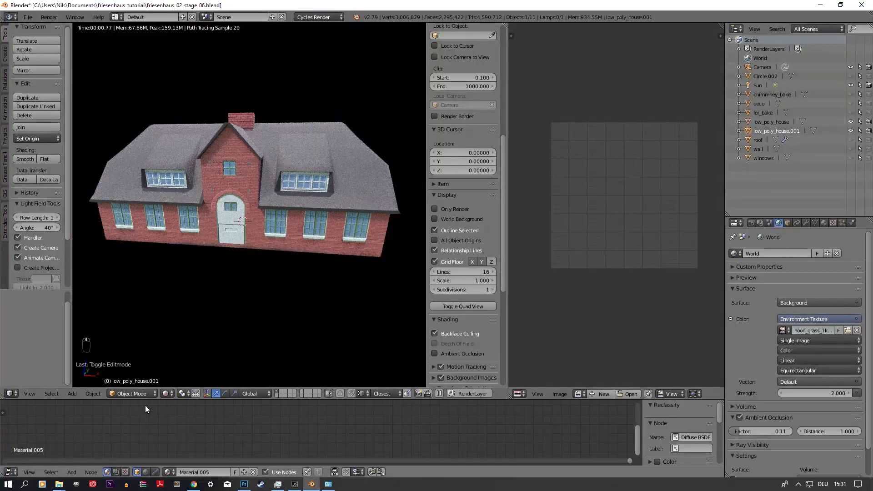
left_click(167, 394)
left_click(184, 348)
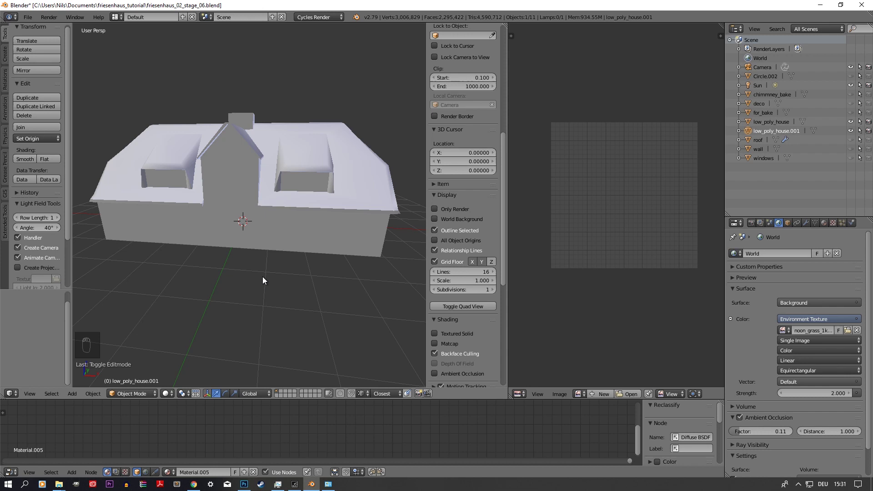
Select the original low_poly_house object, backing out of the delete prompt
scroll(263, 278, "down", 5)
mouse_move(258, 279)
middle_mouse_down()
mouse_move(275, 261)
mouse_move(250, 269)
middle_mouse_up()
right_click(241, 190)
scroll(260, 271, "down", 4)
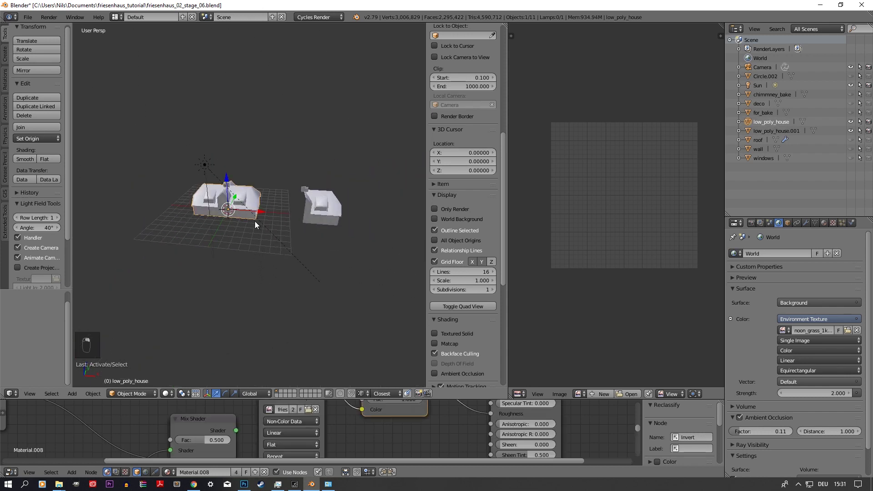
key("Delete")
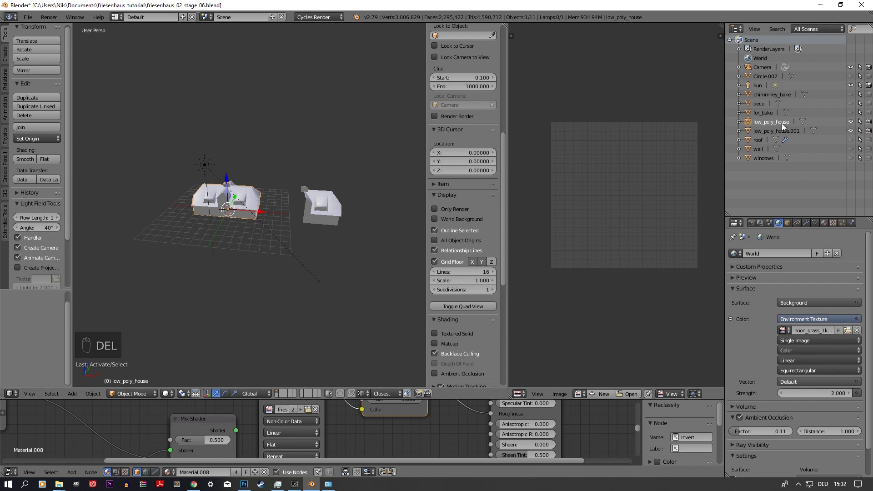
Rename low_poly_house to test_result in the Outliner and hide it from the viewport
double_click(777, 122)
key("BackSpace")
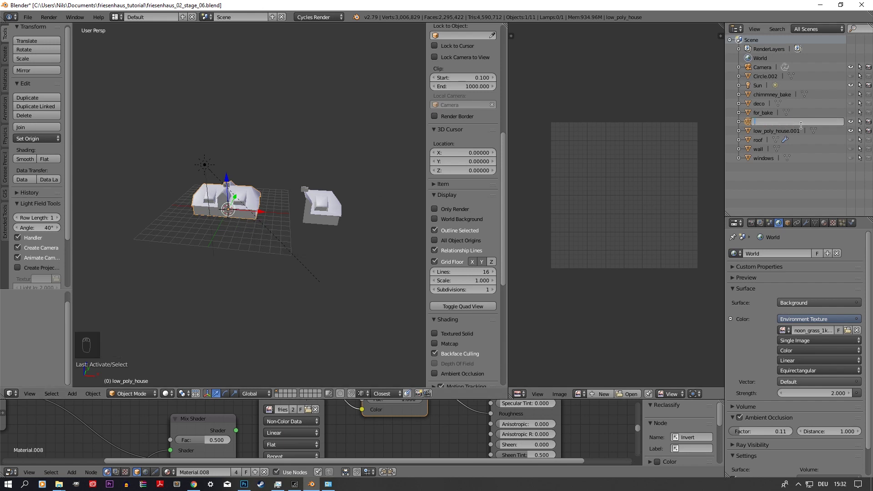
type("test_result")
key("Return")
left_click(850, 139)
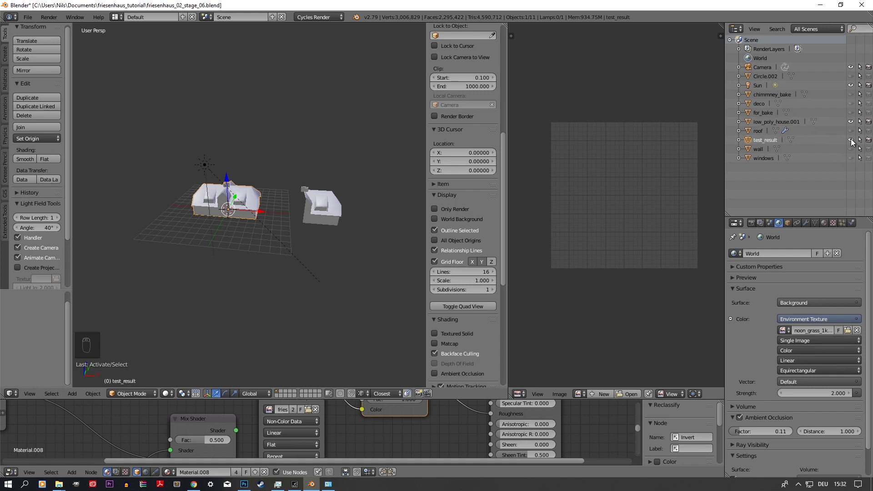
middle_click_drag(244, 255, 293, 187)
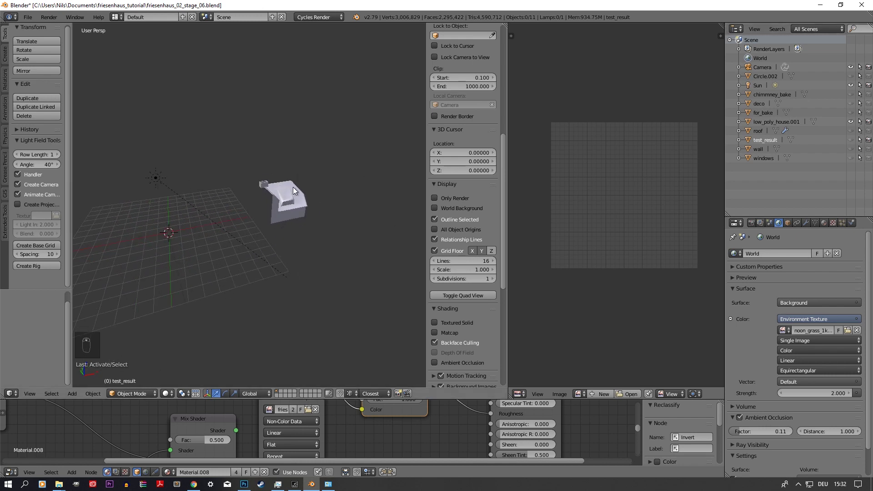
Select low_poly_house.001, cancelling two move attempts so it stays in place
right_click(291, 190)
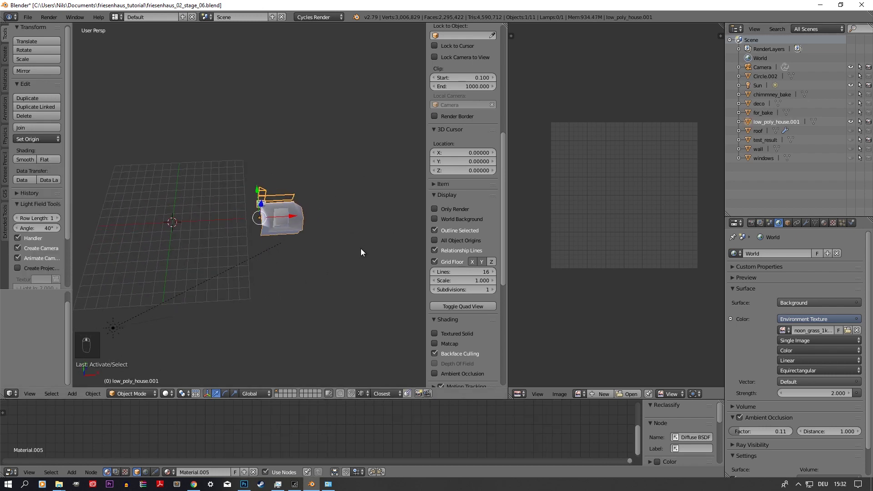
key("g")
right_click(268, 222)
key("g")
right_click(300, 207)
key("t")
key("t")
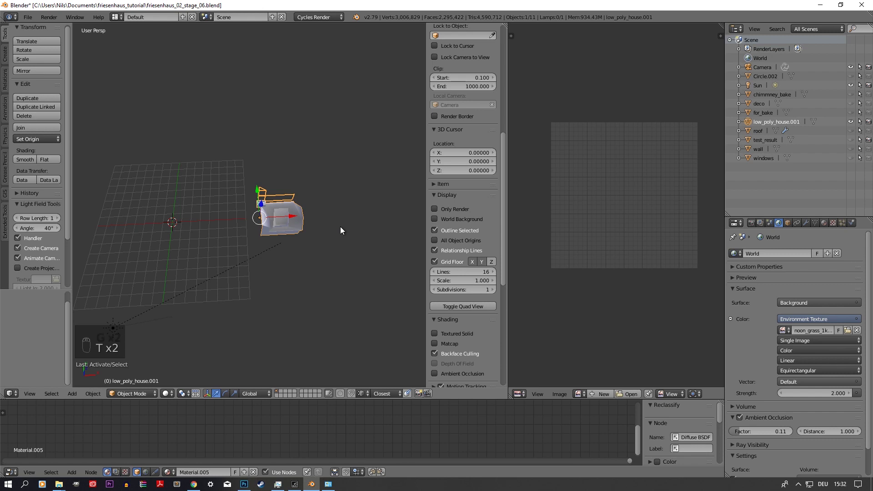
Show the Transform sidebar with the selected house's location and rotation values
key("n")
key("n")
scroll(476, 111, "up", 10)
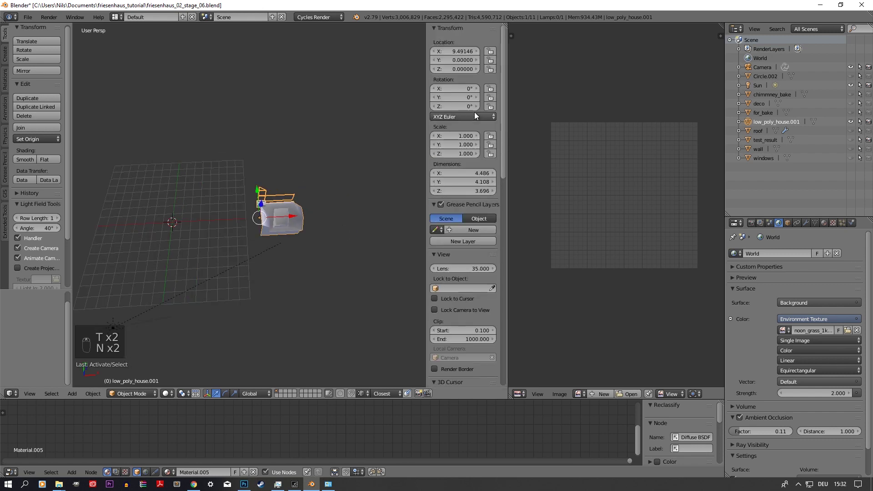
scroll(335, 92, "up", 2)
scroll(288, 229, "down", 3, "ctrl")
middle_click_drag(288, 232, 301, 206)
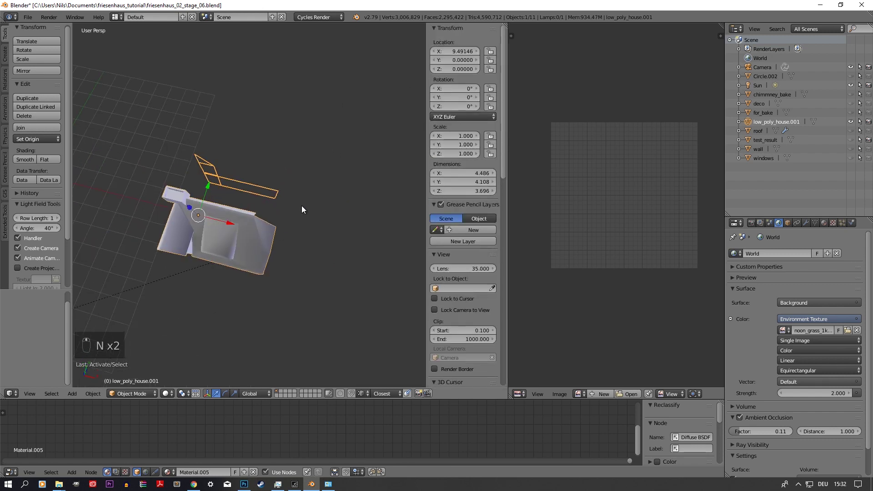
Set the house's Location X to 0, after briefly entering 9
left_click(453, 51)
type("9")
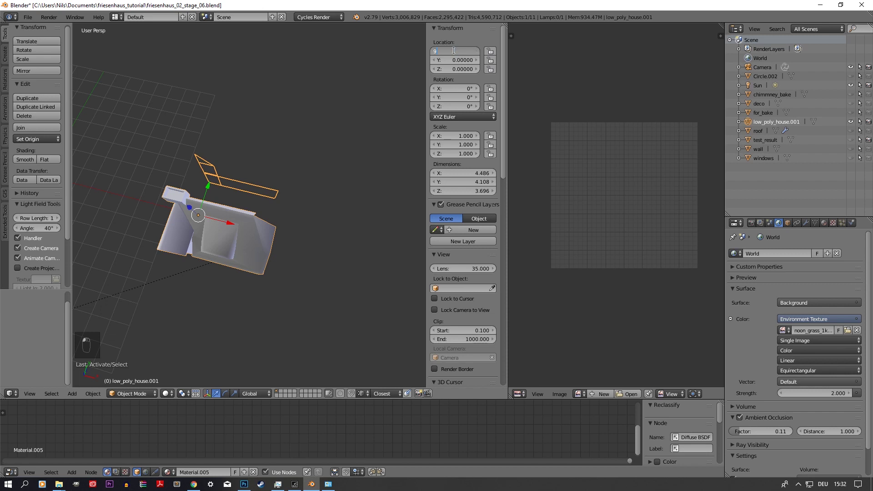
key("Return")
left_click(461, 50)
type("0")
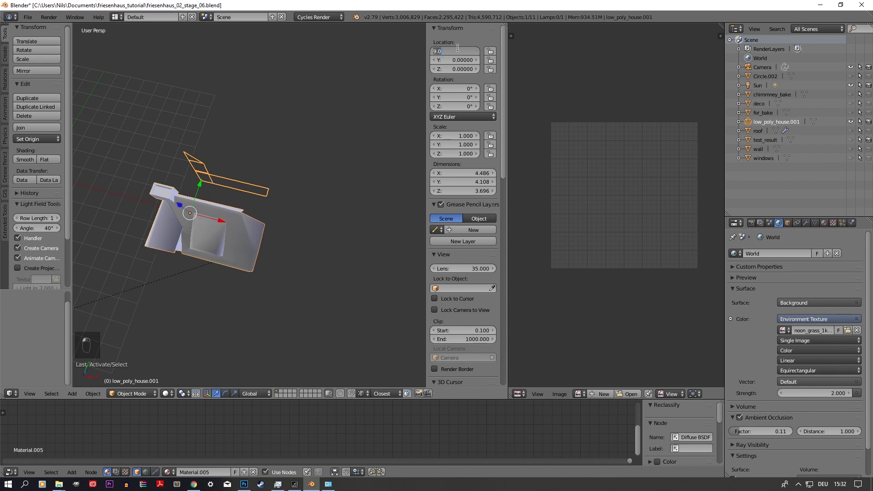
key("Return")
Frame the house at the origin and check its mesh in Edit Mode, then return to Object Mode
key("KP_Decimal")
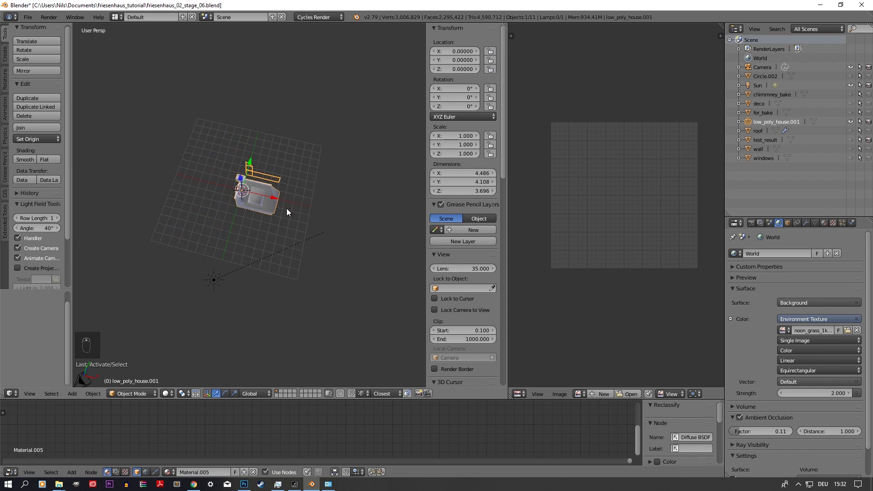
scroll(314, 212, "up", 5)
middle_click_drag(173, 250, 253, 202)
key("Tab")
key("a")
key("a")
key("a")
key("a")
key("a")
key("Tab")
Duplicate the house without moving it and rename the copy low_poly_house.000 to high_poly
scroll(261, 207, "down", 2, "ctrl")
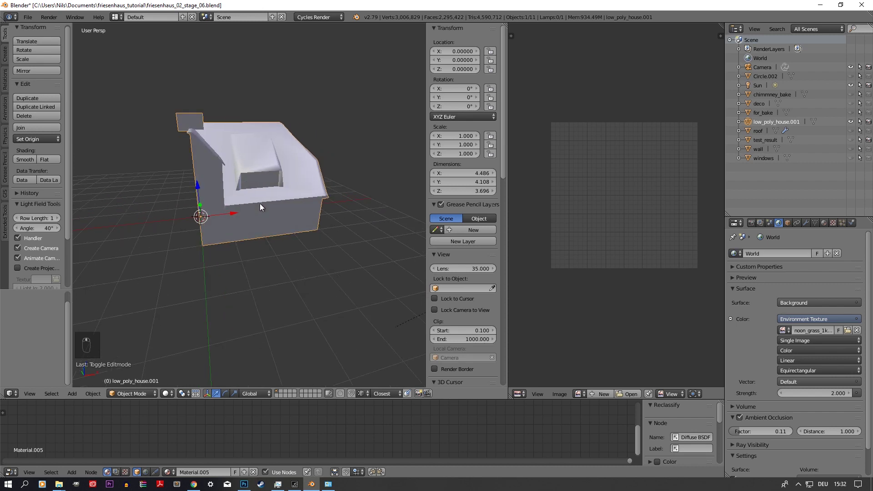
key("shift+d")
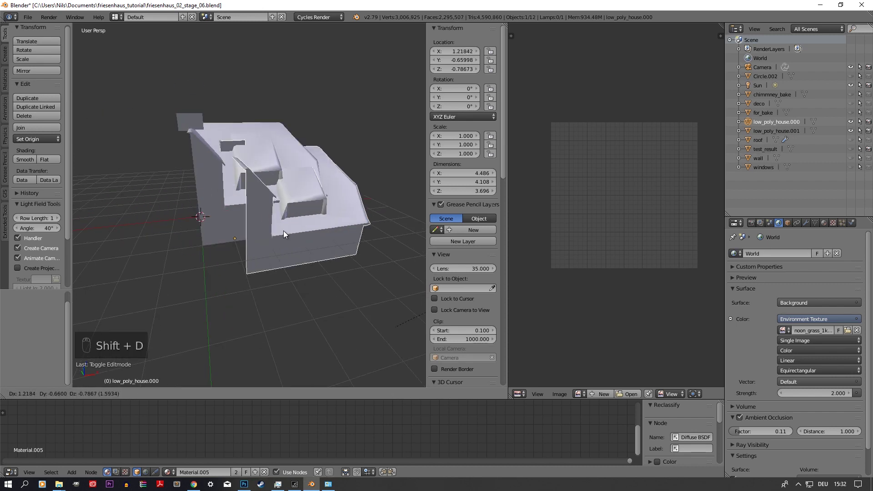
right_click(255, 219)
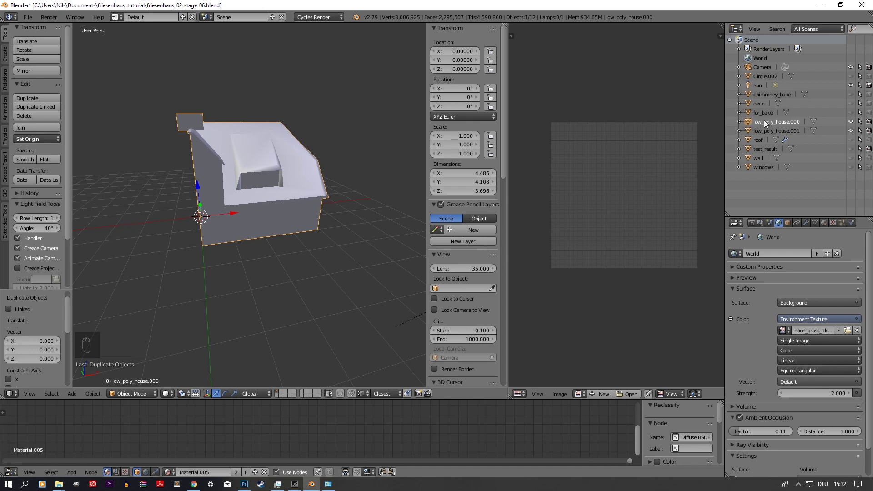
double_click(780, 123)
type("high_poly")
key("Return")
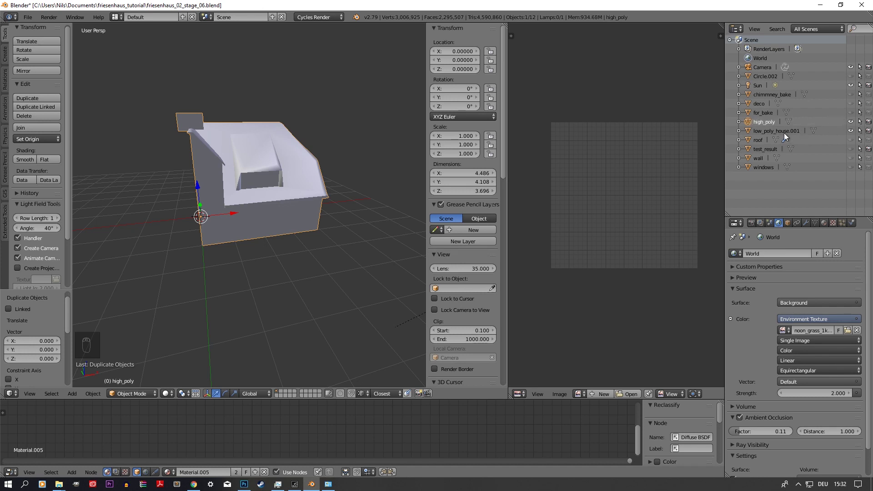